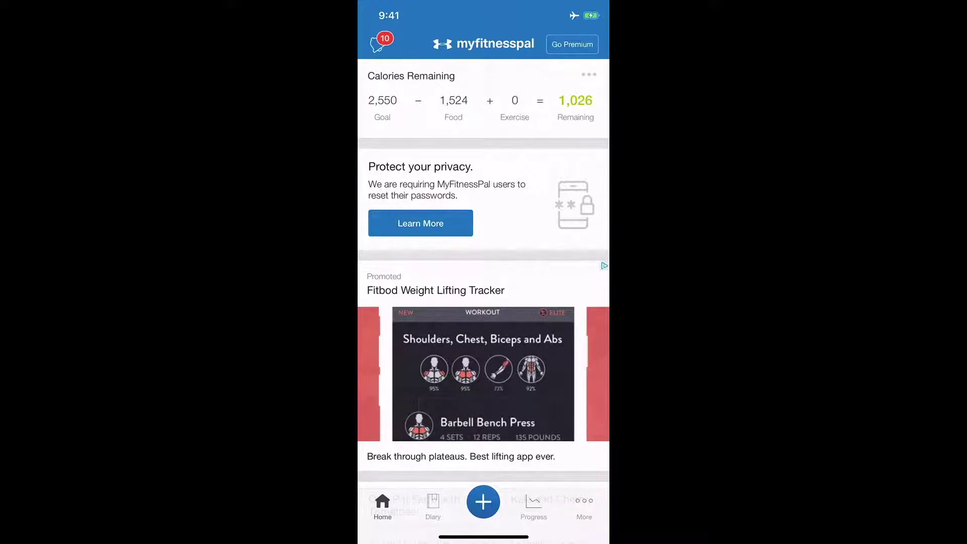
- Go to More > Goals > Additional Nutrient Goals, which lists Fiber 38 g and Sugar 91 g
click(584, 506)
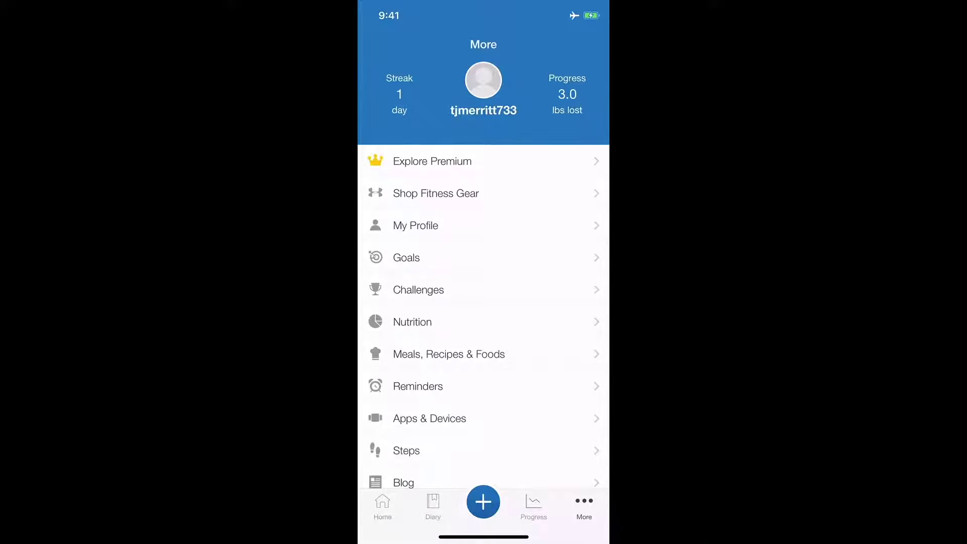
click(407, 257)
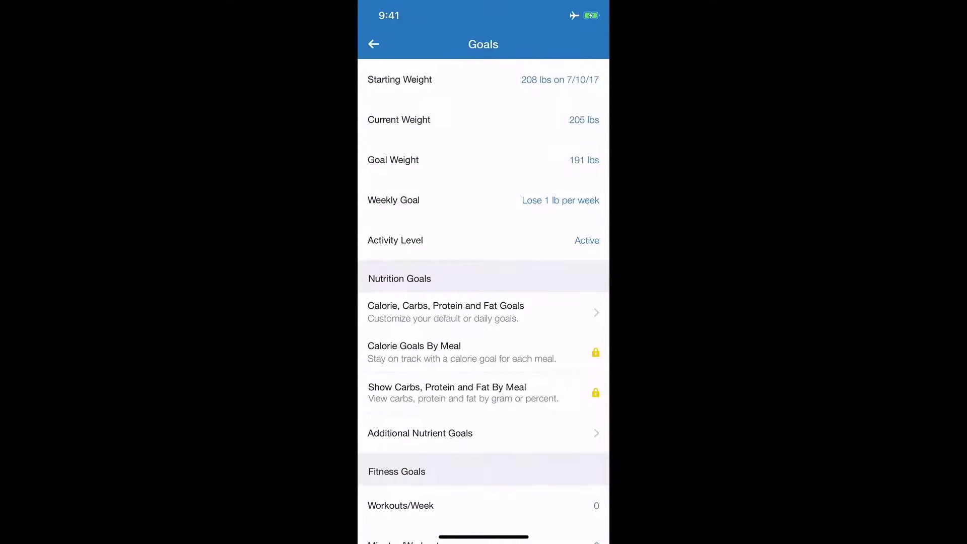
scroll(484, 302, down, 3)
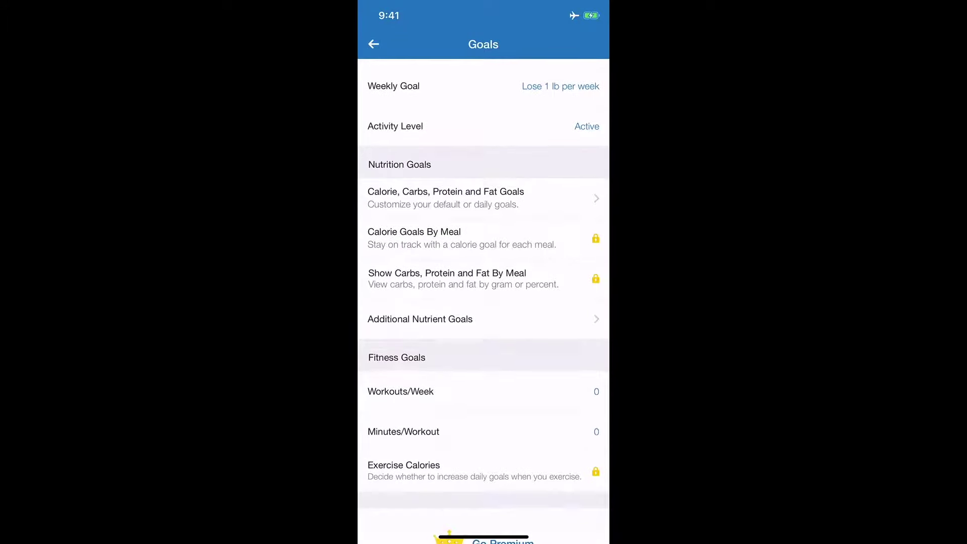
click(454, 319)
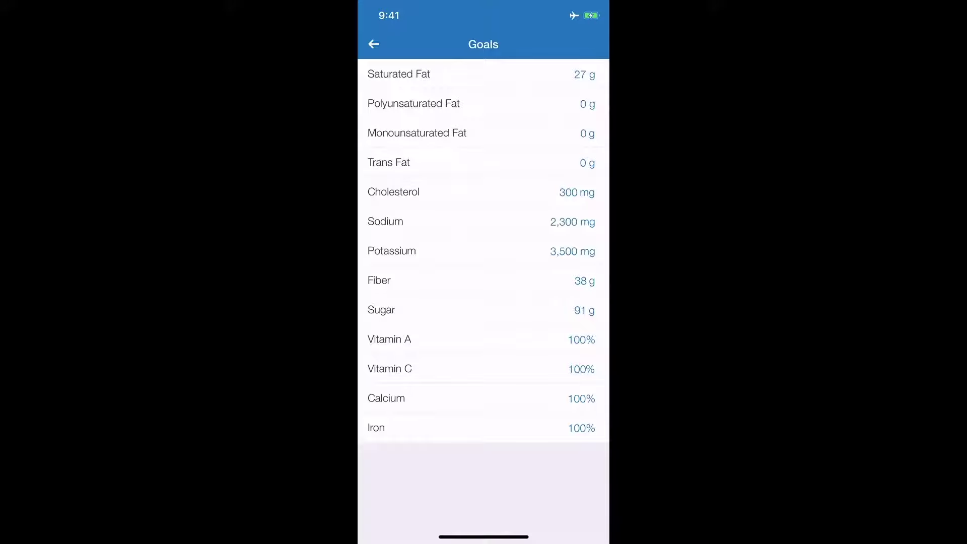
- Replace the 91 g Sugar goal with 30 g and confirm it
click(584, 310)
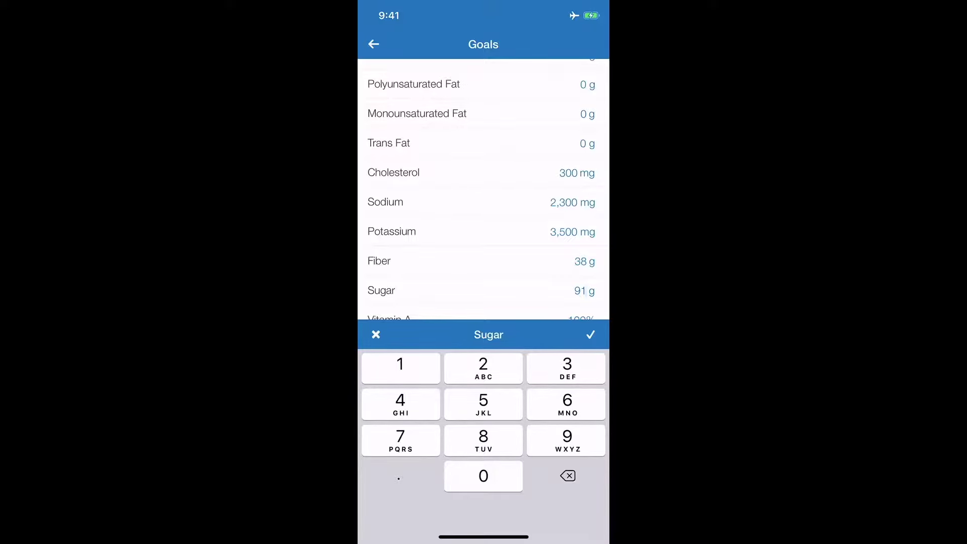
click(568, 476)
text(30)
click(591, 335)
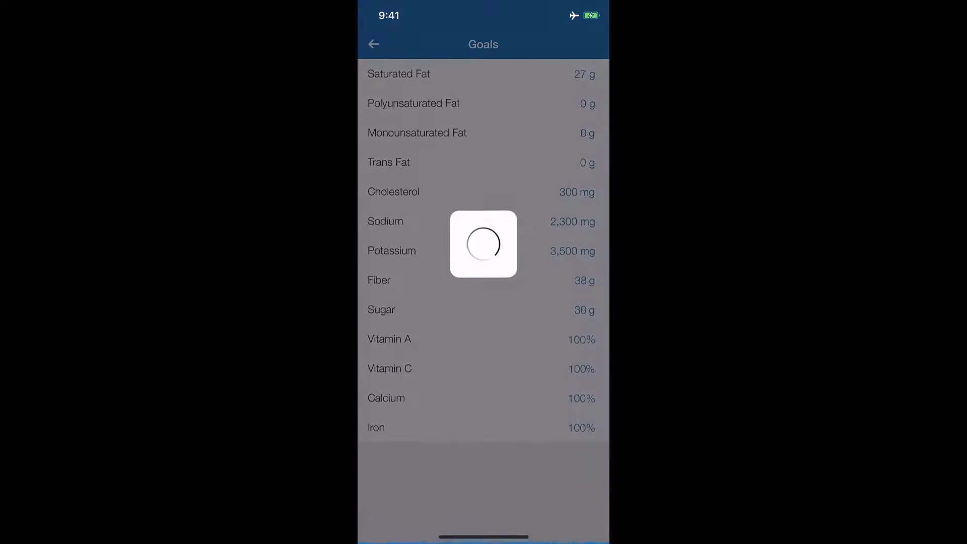
click(585, 280)
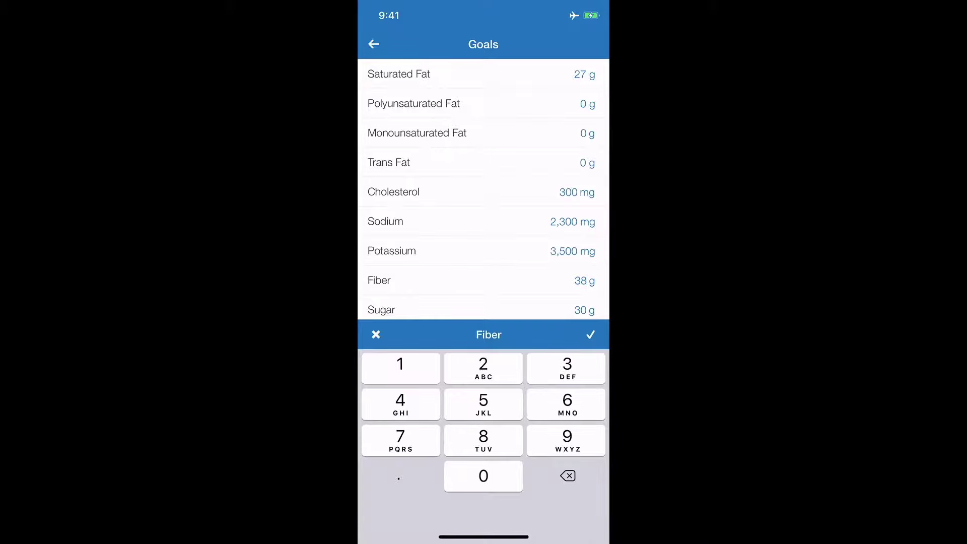
- Save a 40 g Fiber goal, then go back through Goals to today's Diary
key(BackSpace)
key(BackSpace)
text(4)
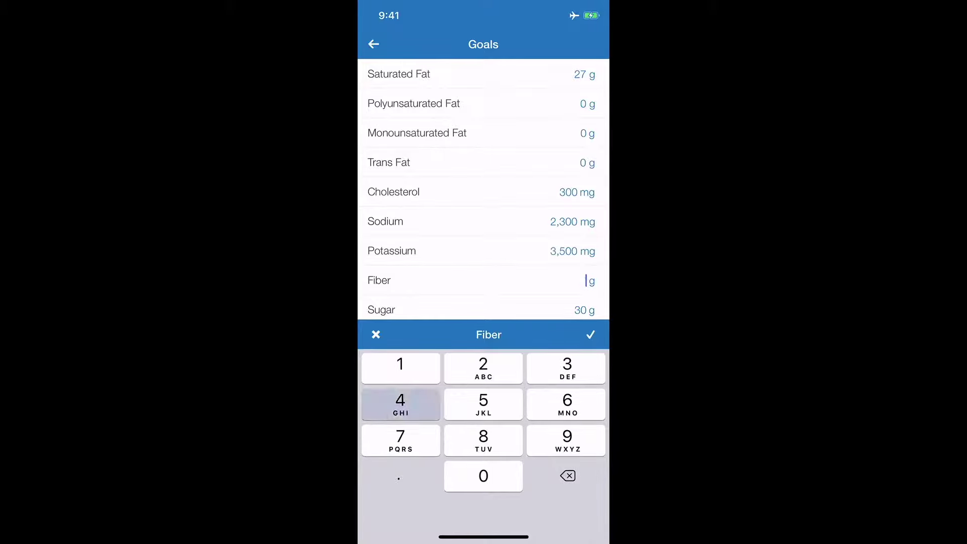
text(0)
click(591, 335)
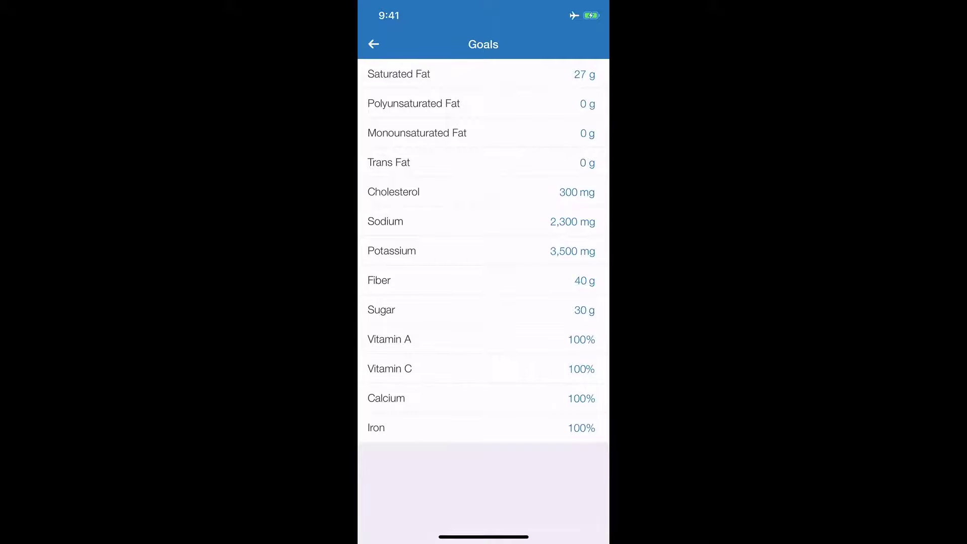
click(373, 44)
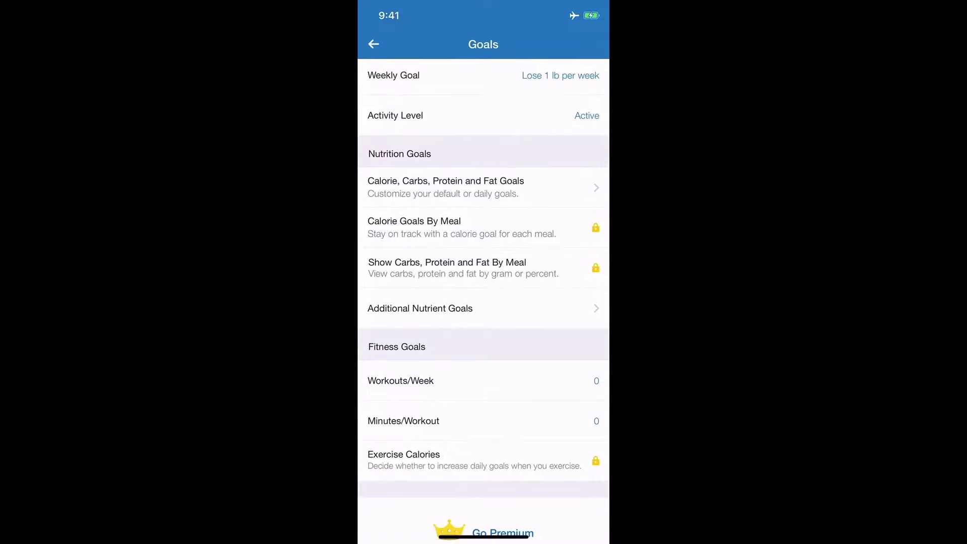
click(373, 44)
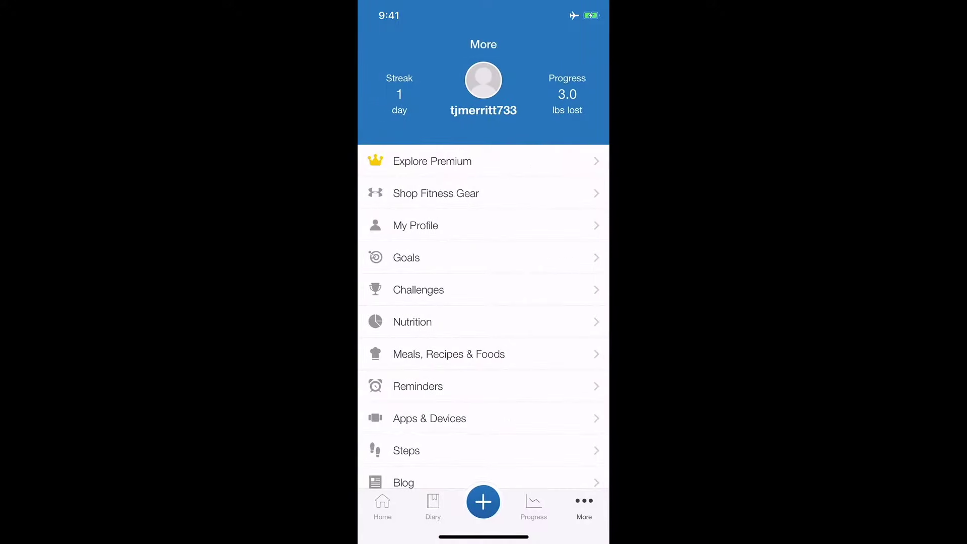
click(433, 506)
scroll(484, 303, down, 5)
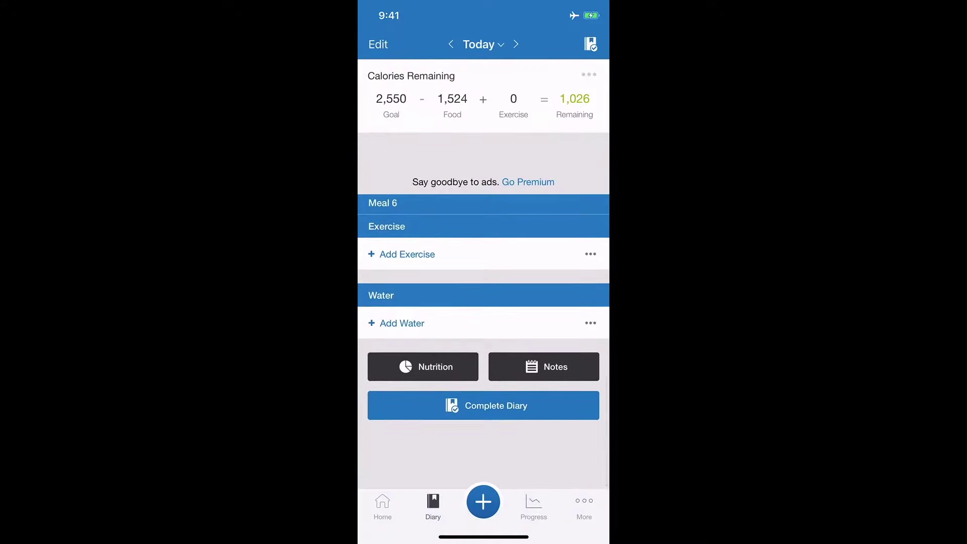
- View today's Nutrition Nutrients tab: fiber 19 of 40 g, sugar 26 of 30 g
click(422, 367)
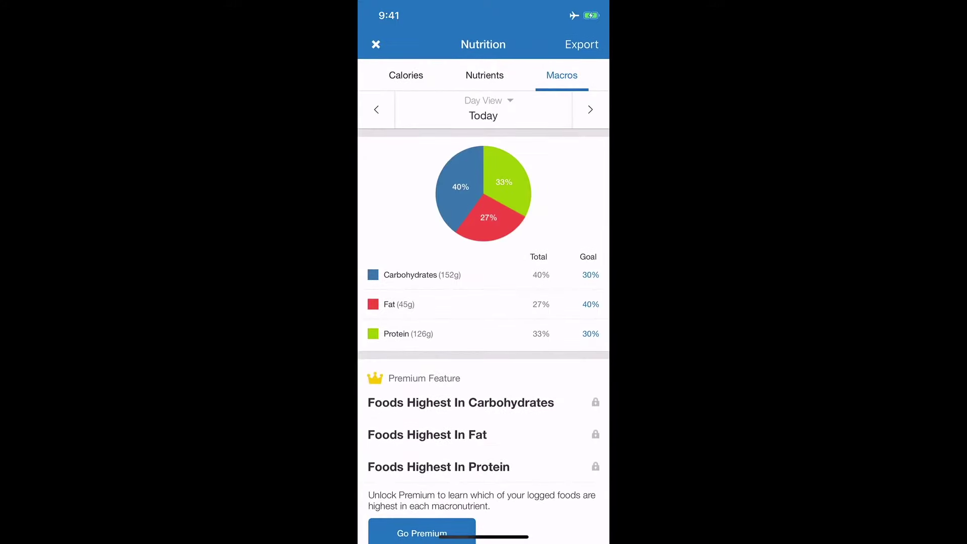
click(485, 75)
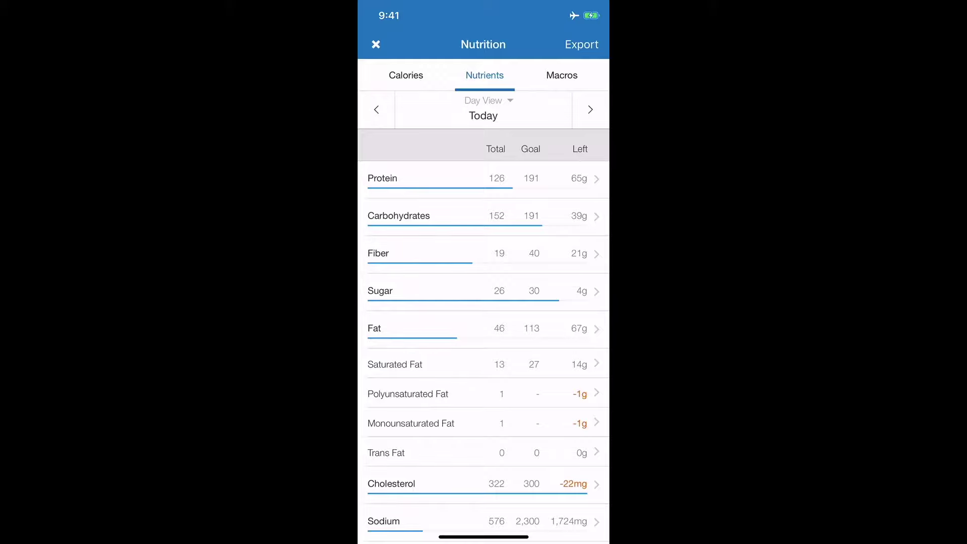
scroll(484, 340, down, 2)
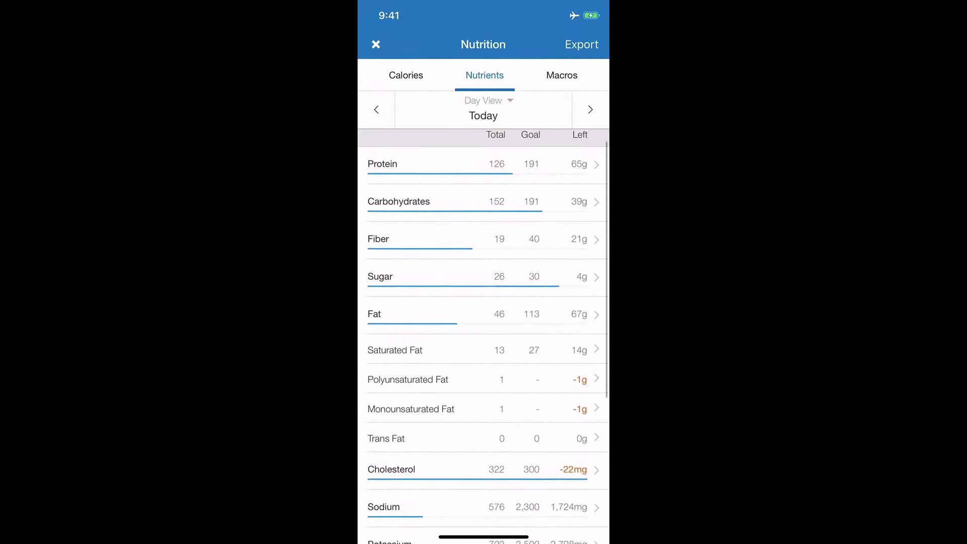